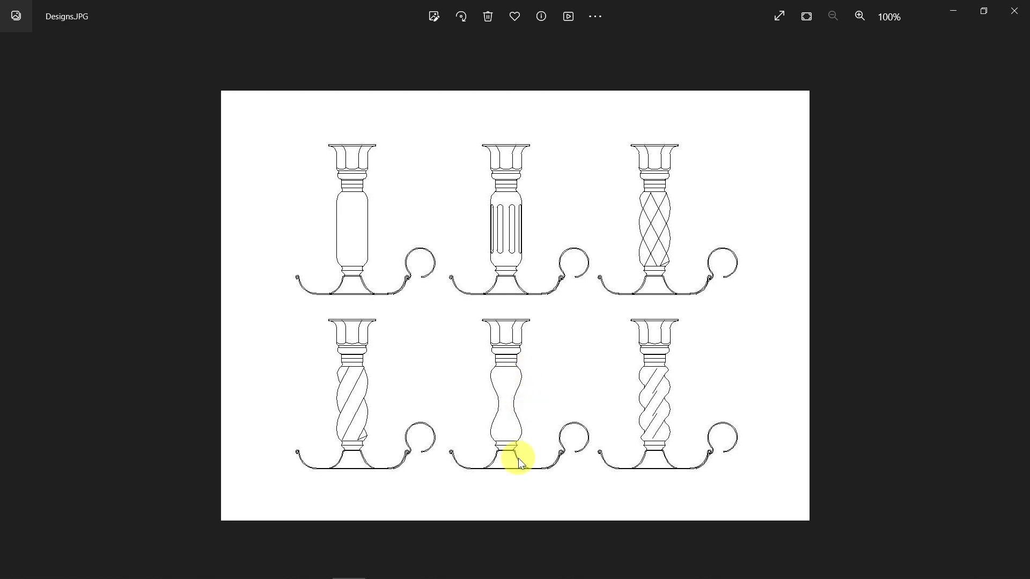
# Leave the Designs.JPG sheet in Photos and bring CCAM Pro back to the front
pyautogui.moveTo(398, 563)
pyautogui.click(253, 567)
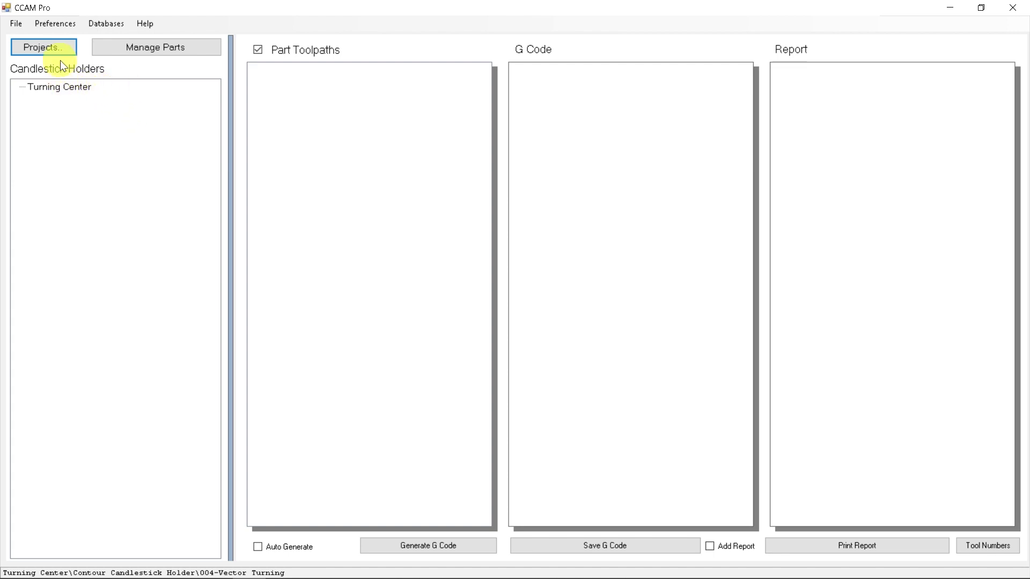
# Load the Candlestick Holders project from the projects list
pyautogui.click(50, 50)
pyautogui.click(301, 211)
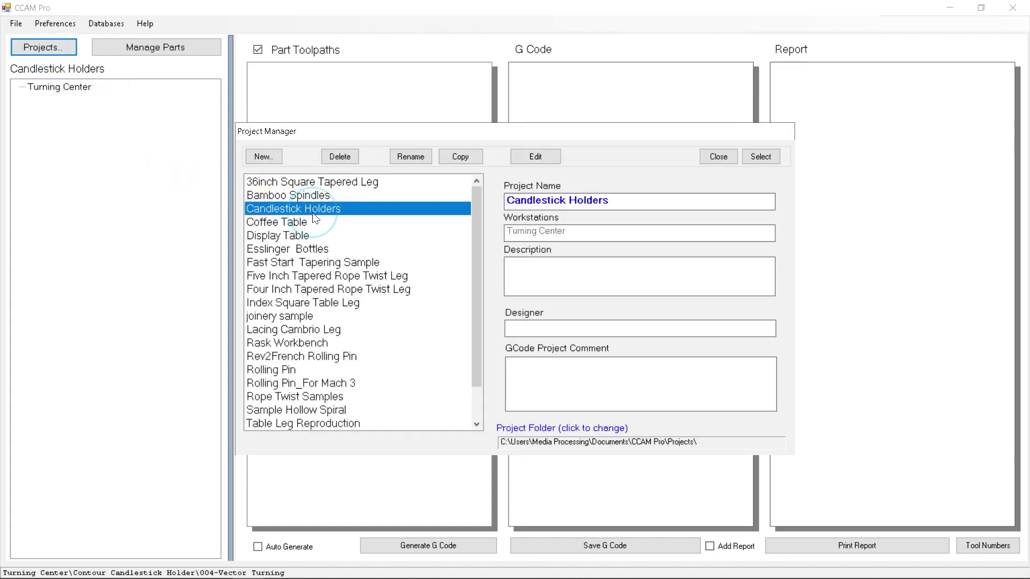
pyautogui.click(760, 159)
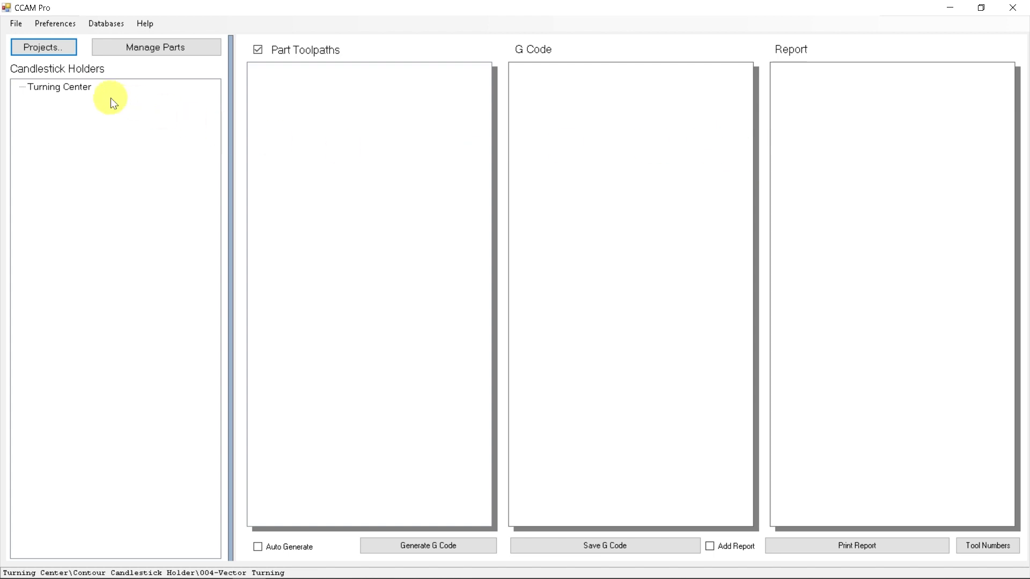
# Open the Contour Candlestick Holder part under Turning Center in the Toolpath Manager
pyautogui.doubleClick(59, 88)
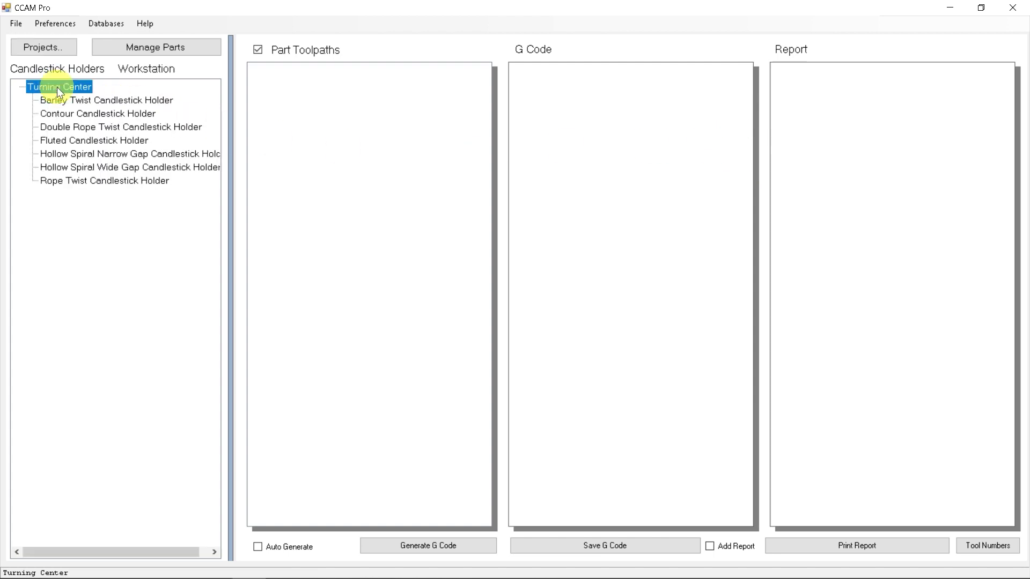
pyautogui.doubleClick(75, 114)
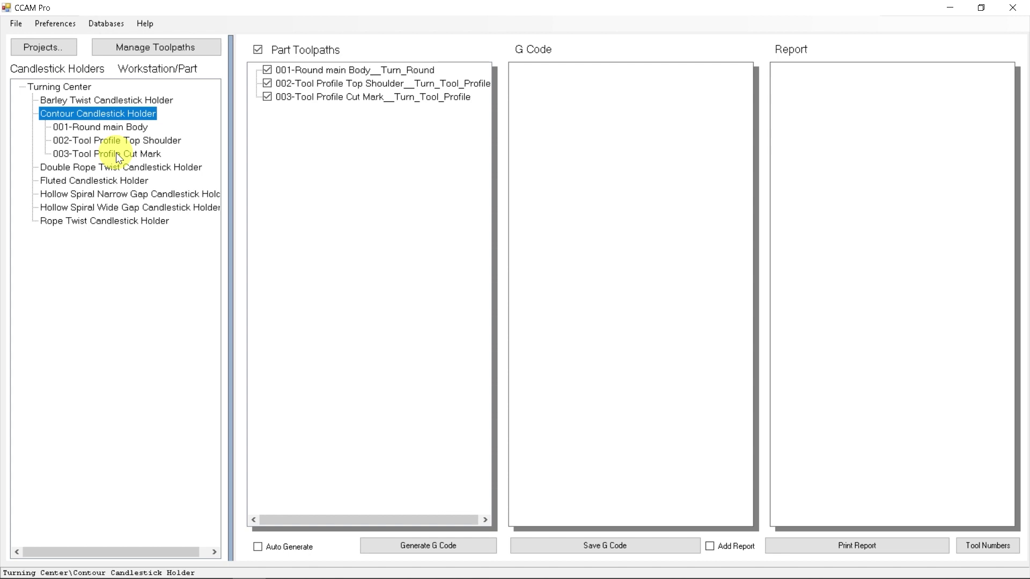
pyautogui.click(151, 48)
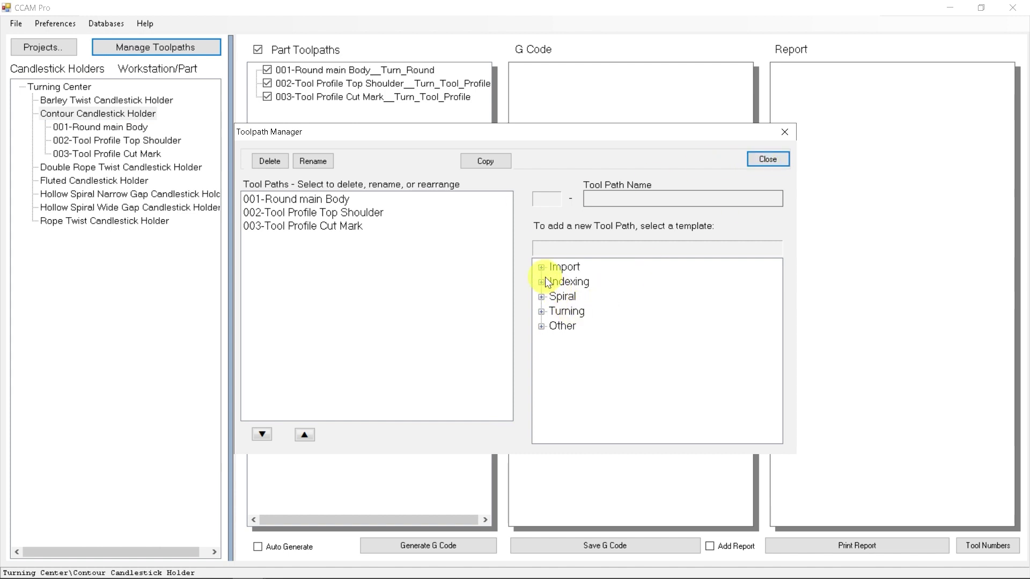
# Pick the Vector Turning.txt import template for toolpath 004, then bring Designs.JPG up in Photos
pyautogui.click(542, 267)
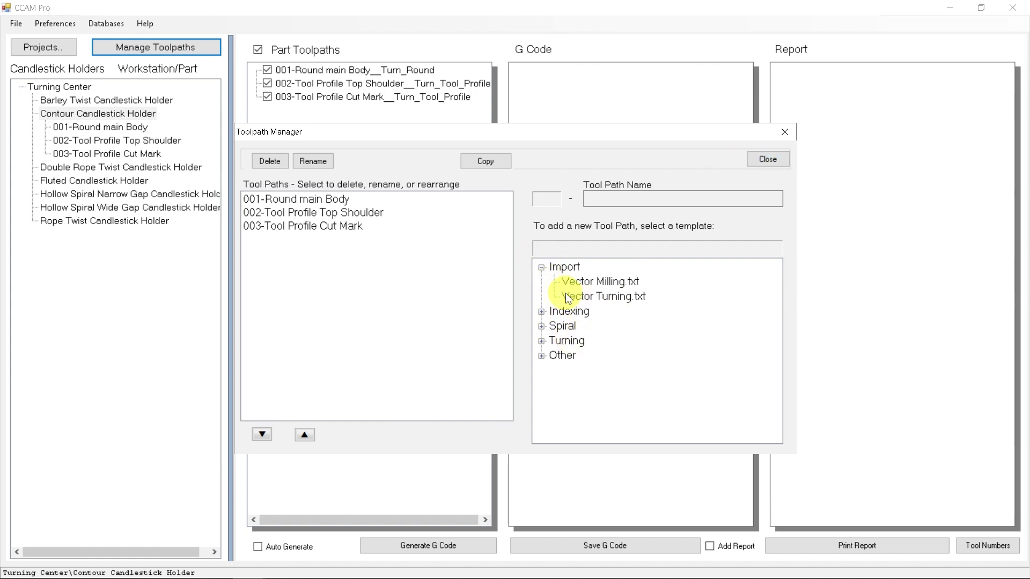
pyautogui.click(598, 297)
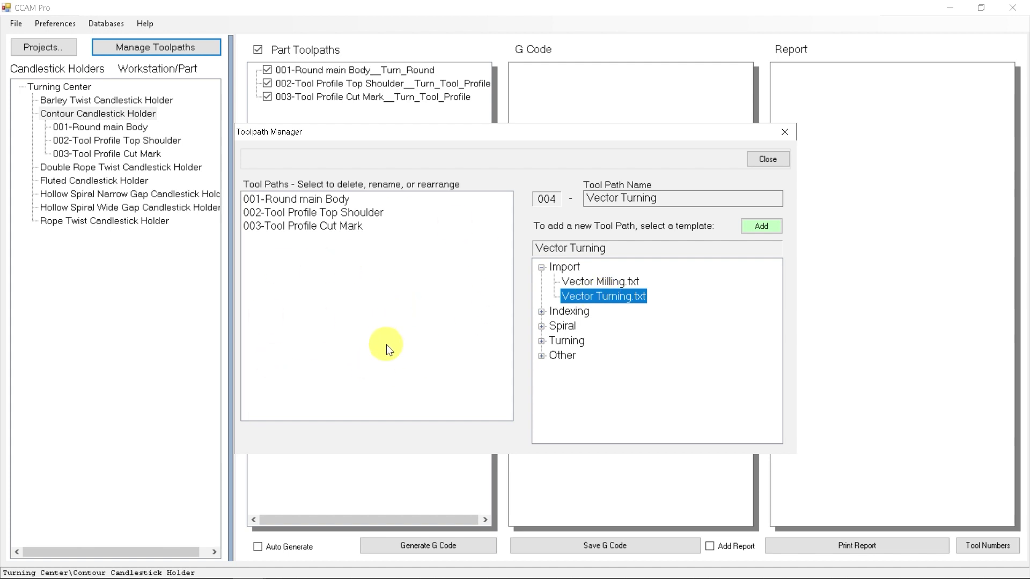
pyautogui.moveTo(373, 570)
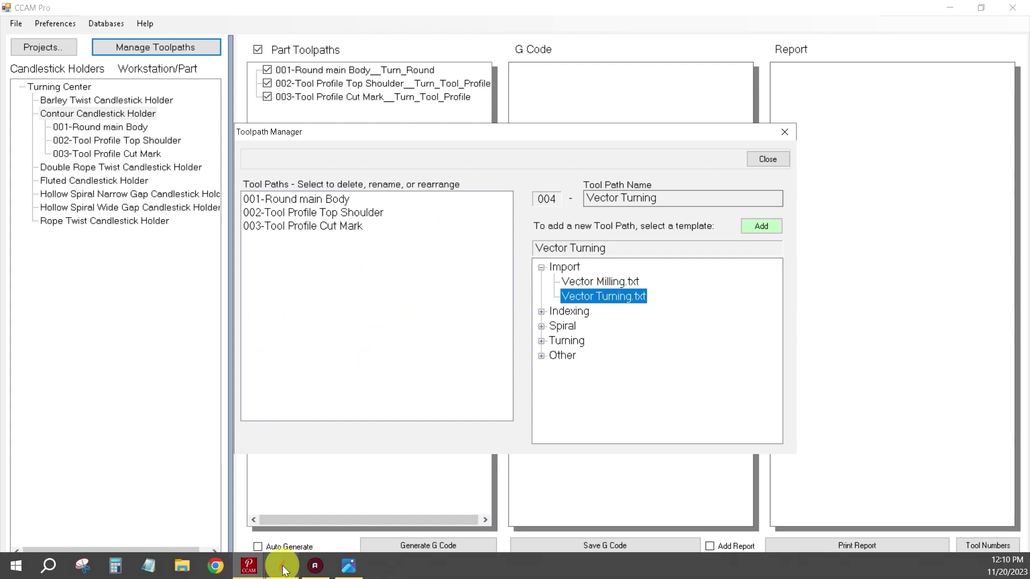
pyautogui.moveTo(284, 569)
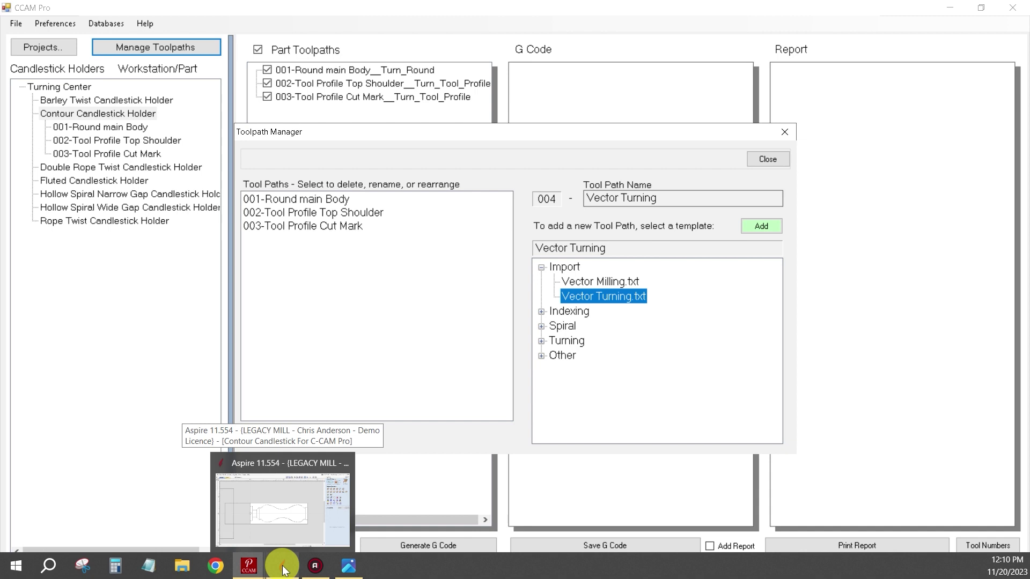
pyautogui.click(347, 564)
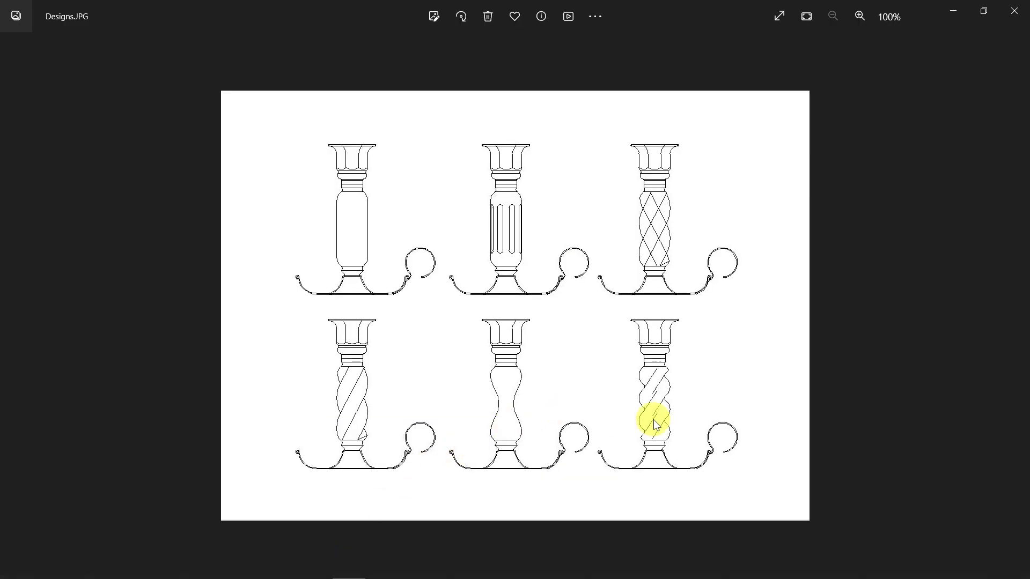
# Advance to Contour Design.JPG showing the 1.0350 in profile, then return to CCAM Pro
pyautogui.click(1013, 304)
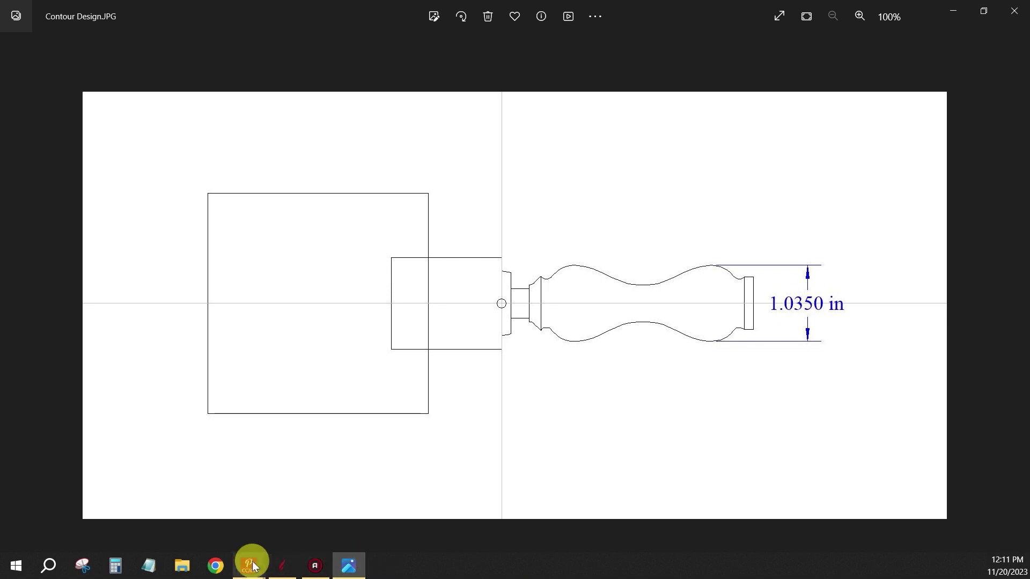
pyautogui.moveTo(248, 564)
pyautogui.click(239, 510)
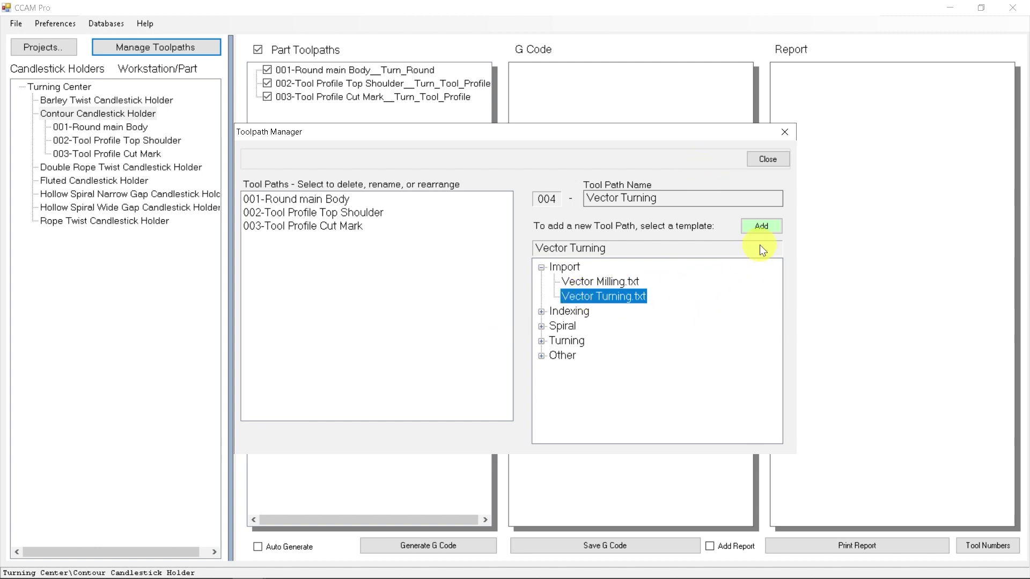
# Add 004-Vector Turning to the part, close the Toolpath Manager, and switch to Aspire
pyautogui.click(760, 226)
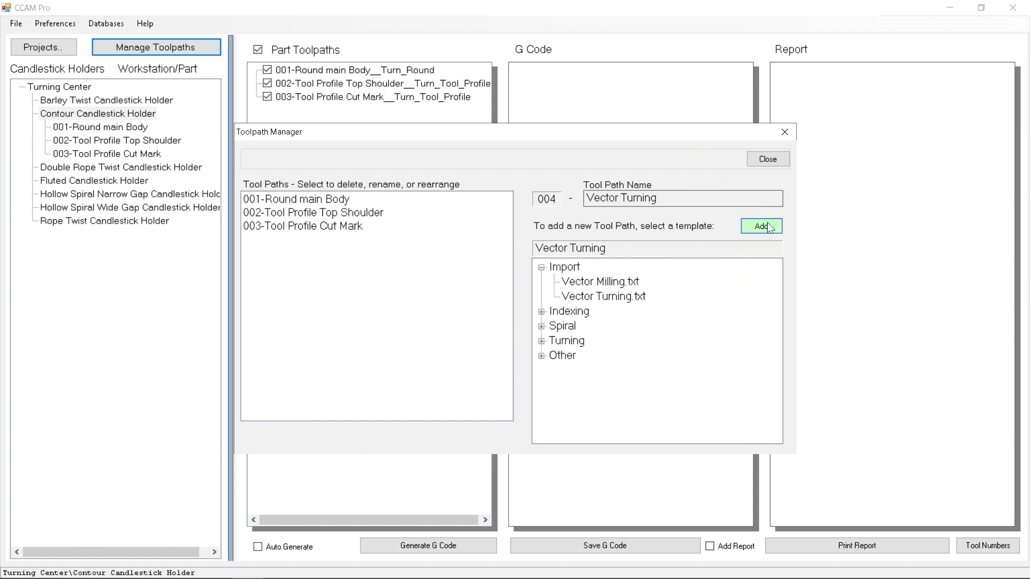
pyautogui.click(769, 160)
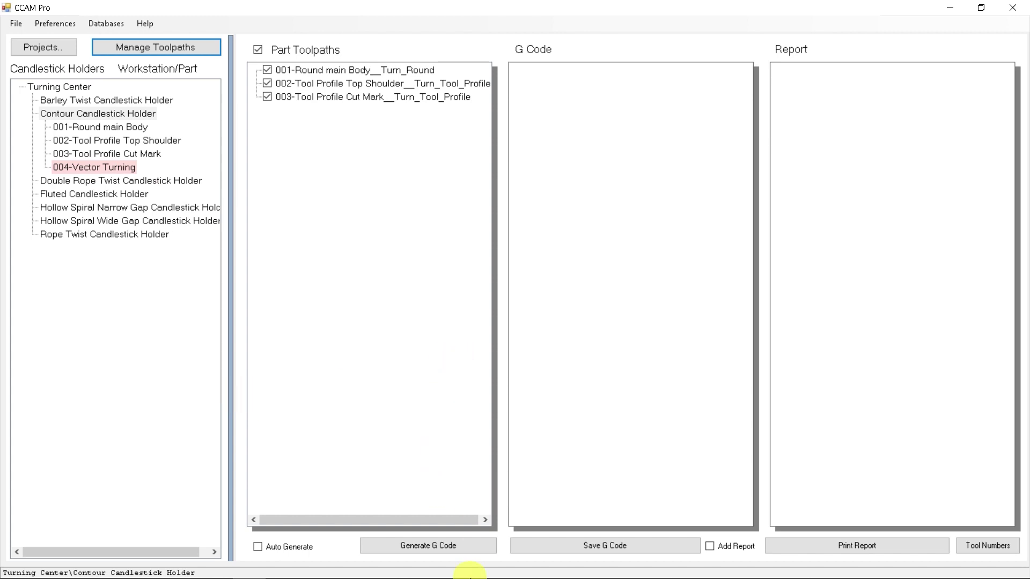
pyautogui.click(284, 567)
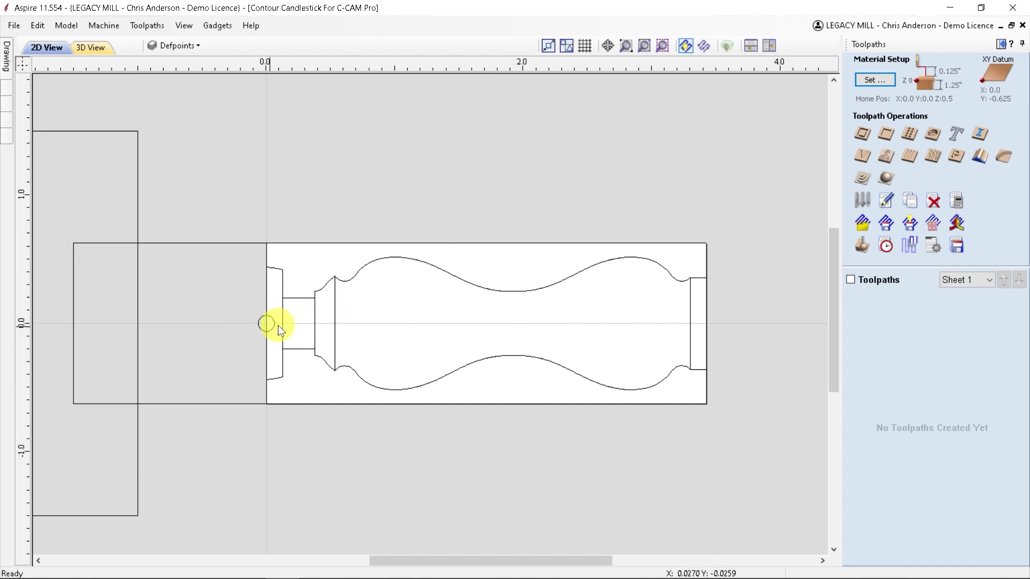
# Select the candlestick's upper contour curve and start a 2D Profile toolpath on it
pyautogui.click(354, 277)
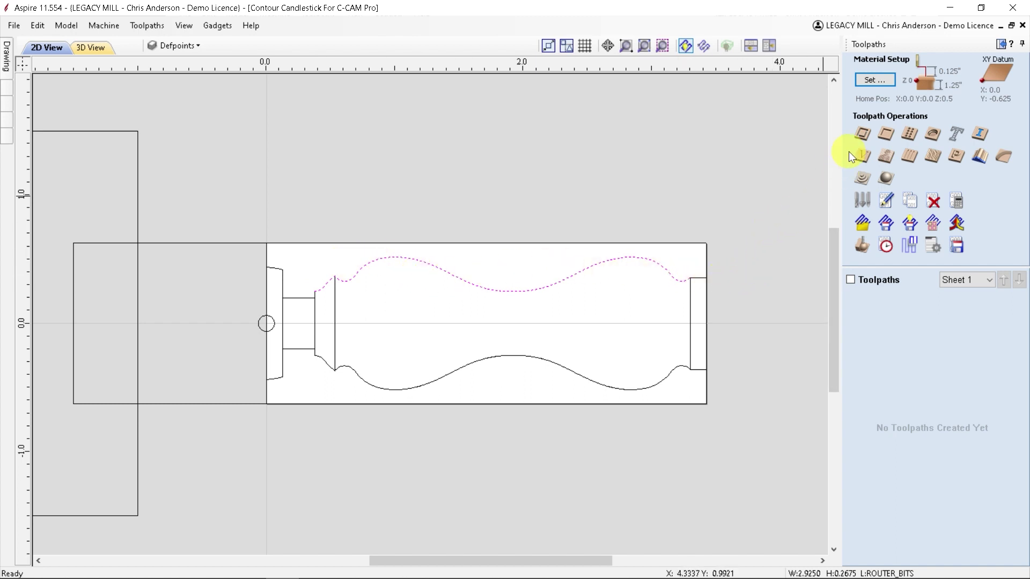
pyautogui.click(861, 136)
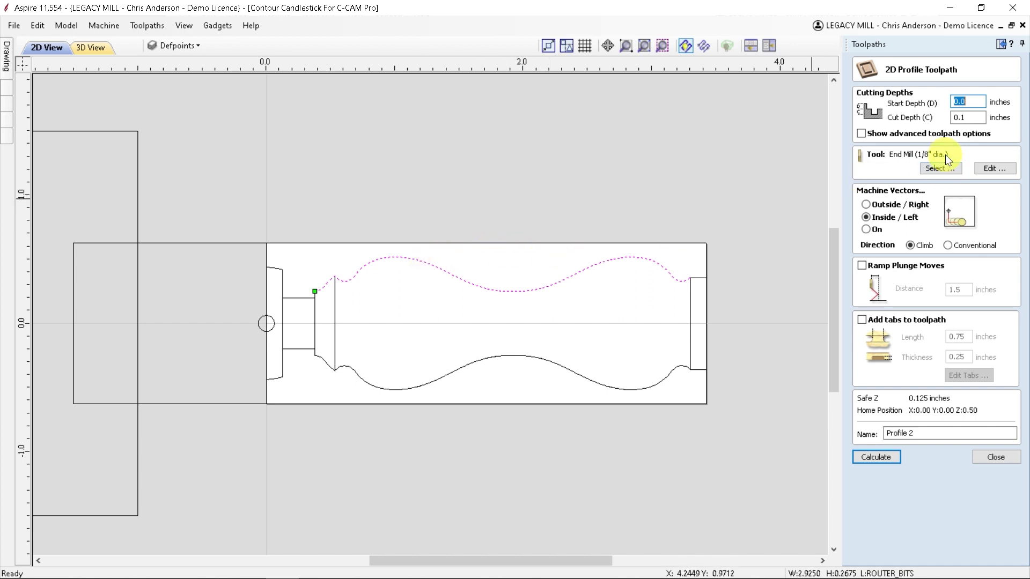
# Set the cut depth to 0.1 and review the 1/8" end mill's pass depth
pyautogui.doubleClick(967, 118)
pyautogui.click(975, 117)
pyautogui.click(989, 169)
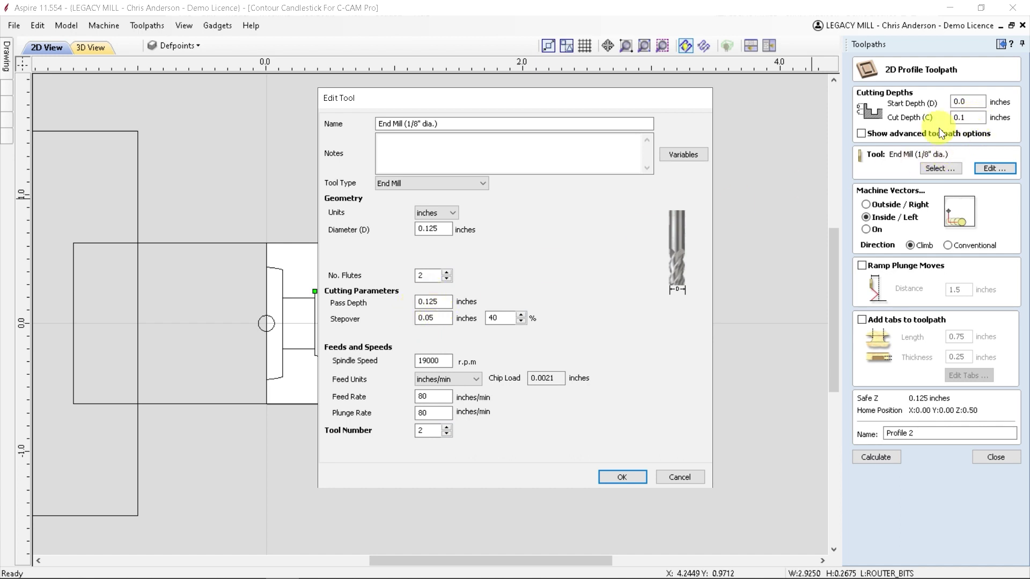
pyautogui.doubleClick(429, 301)
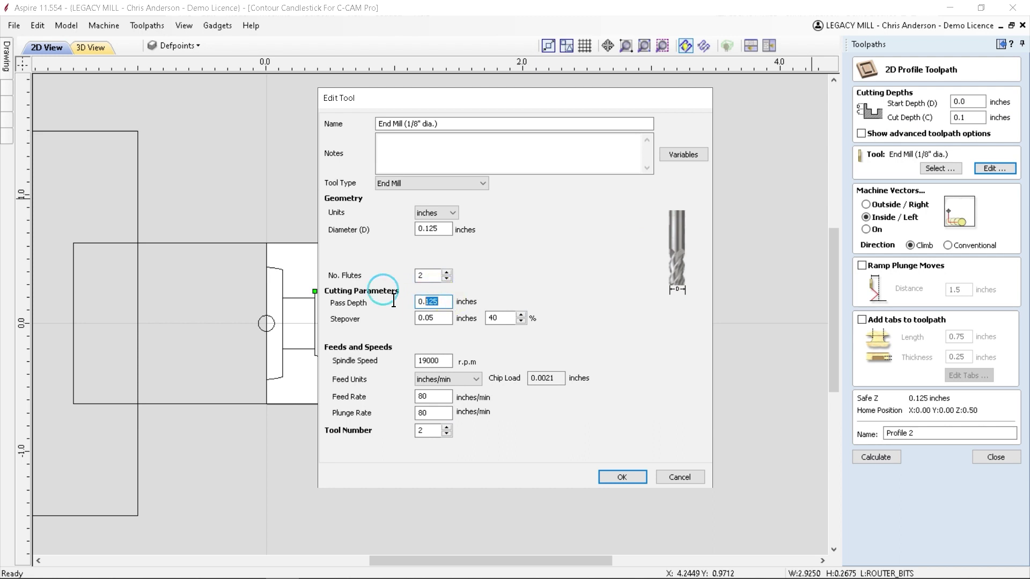
pyautogui.click(621, 476)
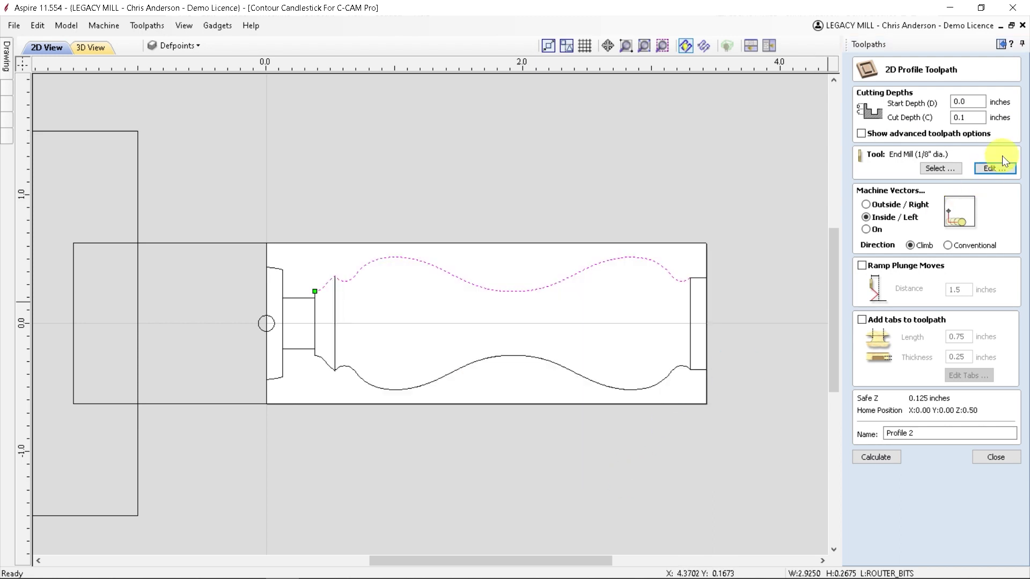
# Cut on the Inside/Left and name the toolpath Contour For Import
pyautogui.click(864, 217)
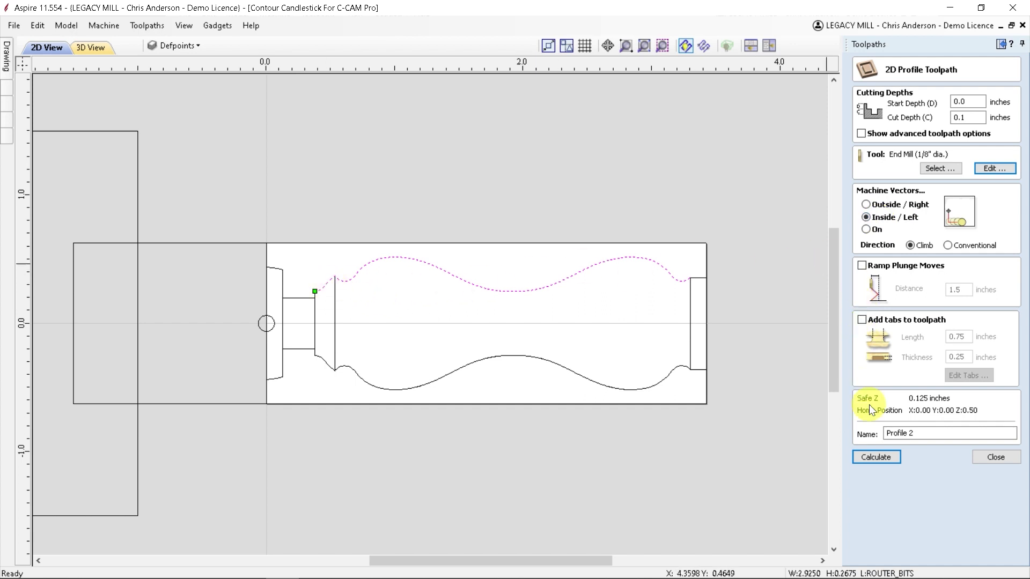
pyautogui.moveTo(925, 434); pyautogui.dragTo(870, 435)
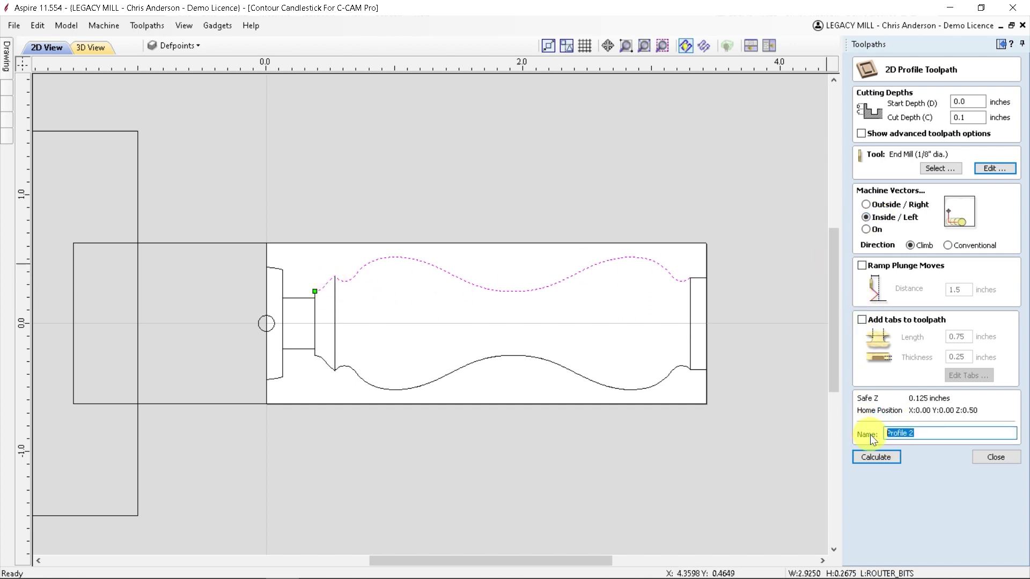
pyautogui.write('Contour ')
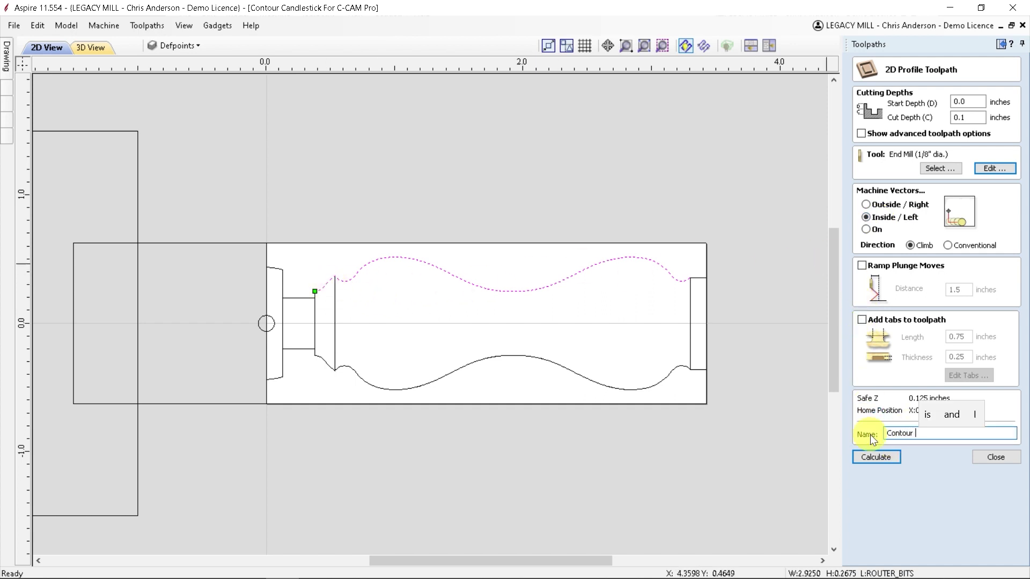
pyautogui.write('For Import')
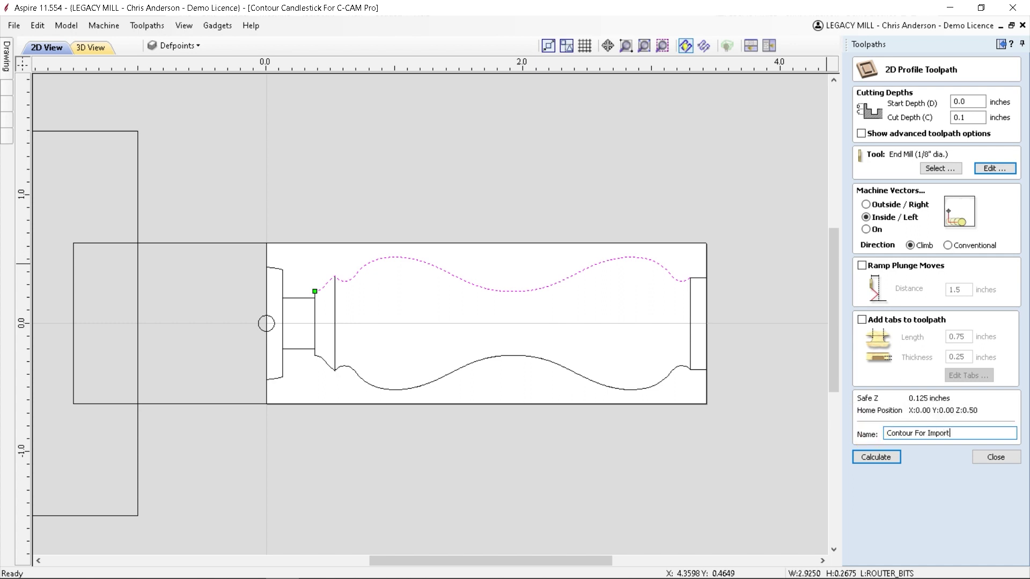
# Calculate the Contour For Import toolpath and reset its preview
pyautogui.click(878, 456)
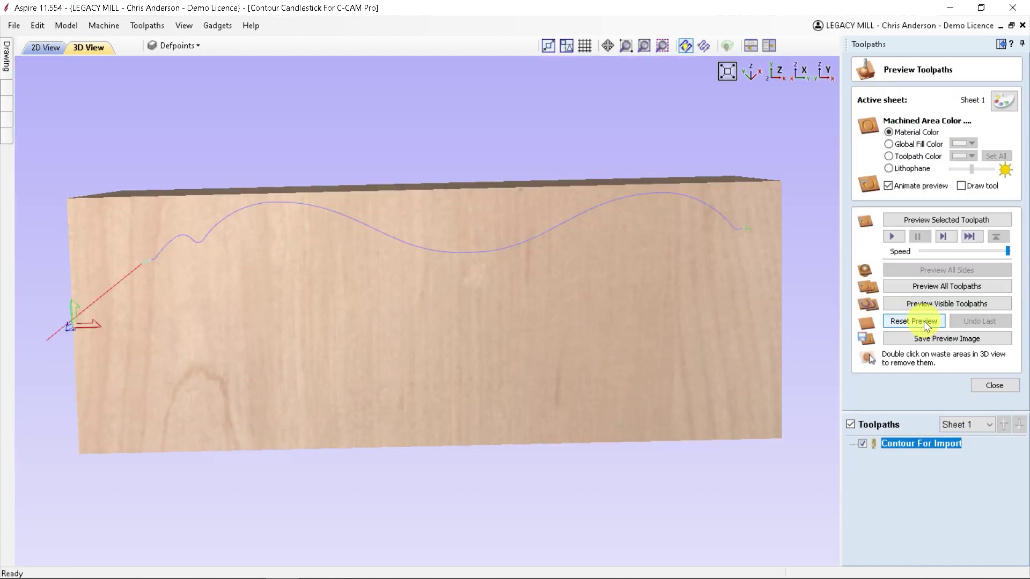
pyautogui.click(923, 321)
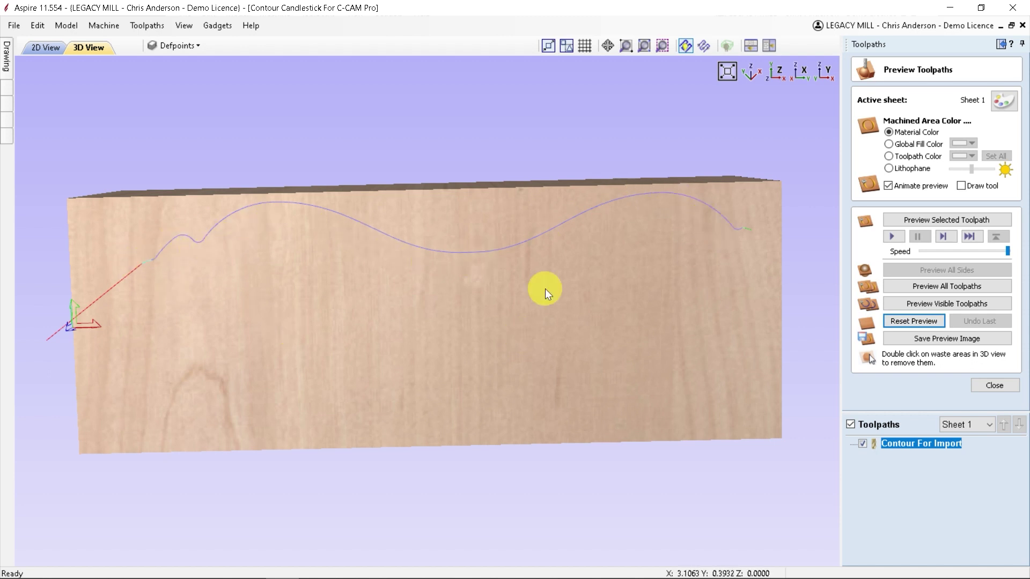
pyautogui.moveTo(545, 288); pyautogui.dragTo(397, 301)
pyautogui.click(47, 47)
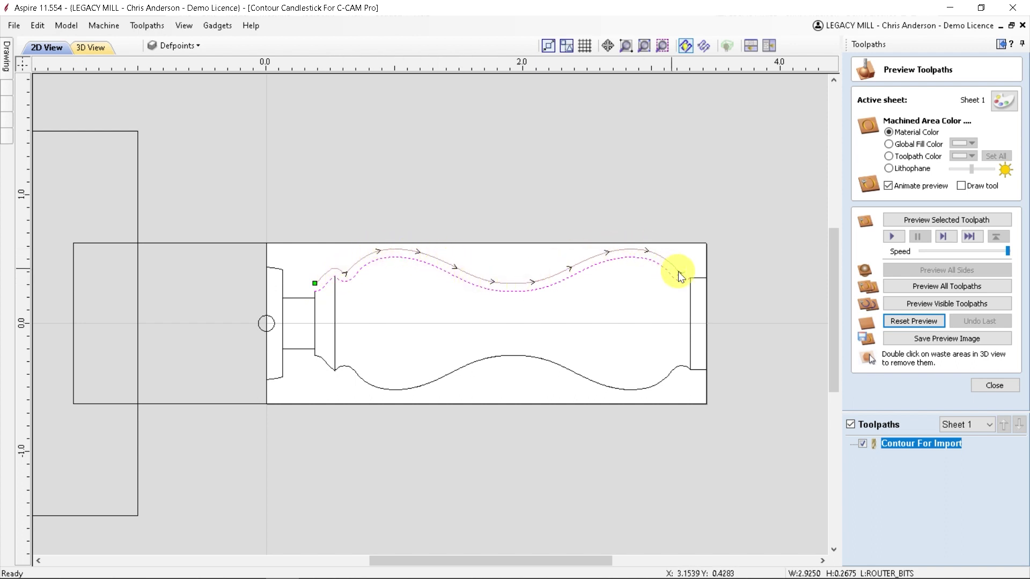
# Animate the contour cut in 3D and inspect the wavy groove from several angles
pyautogui.click(87, 48)
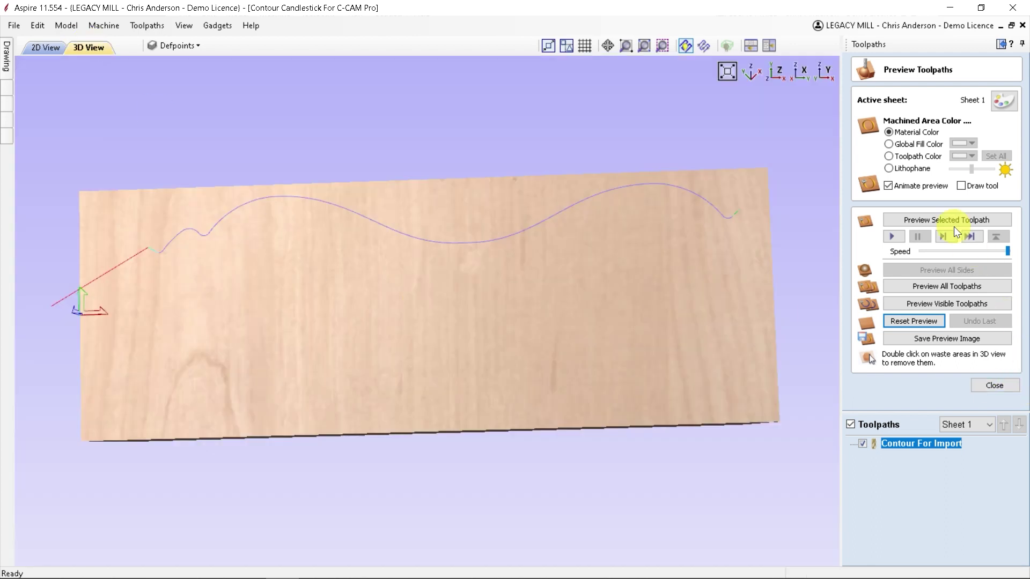
pyautogui.click(939, 219)
pyautogui.moveTo(460, 282); pyautogui.dragTo(448, 310)
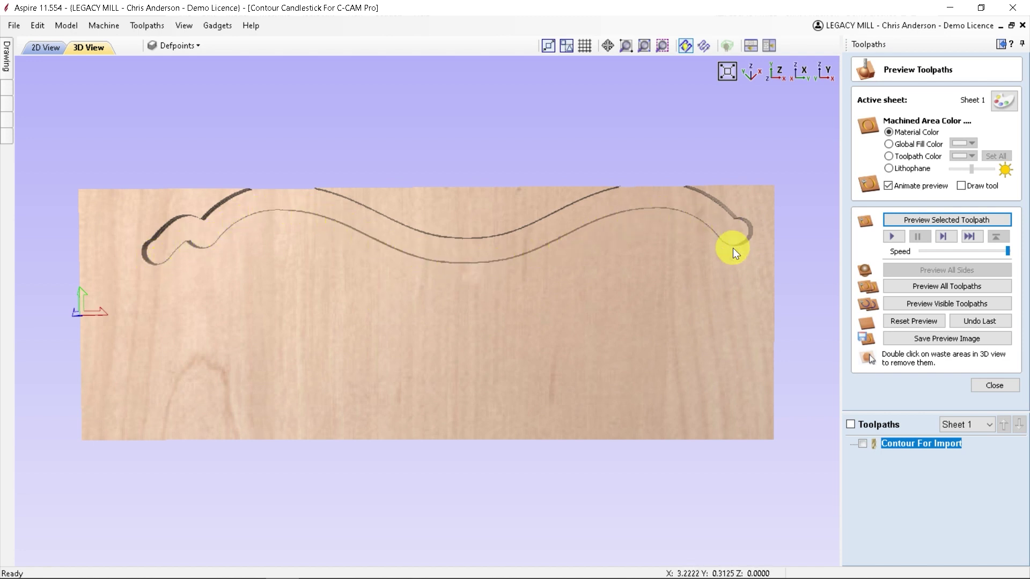
pyautogui.moveTo(424, 281)
pyautogui.mouseDown()
pyautogui.moveTo(384, 308)
pyautogui.moveTo(531, 312)
pyautogui.mouseUp()
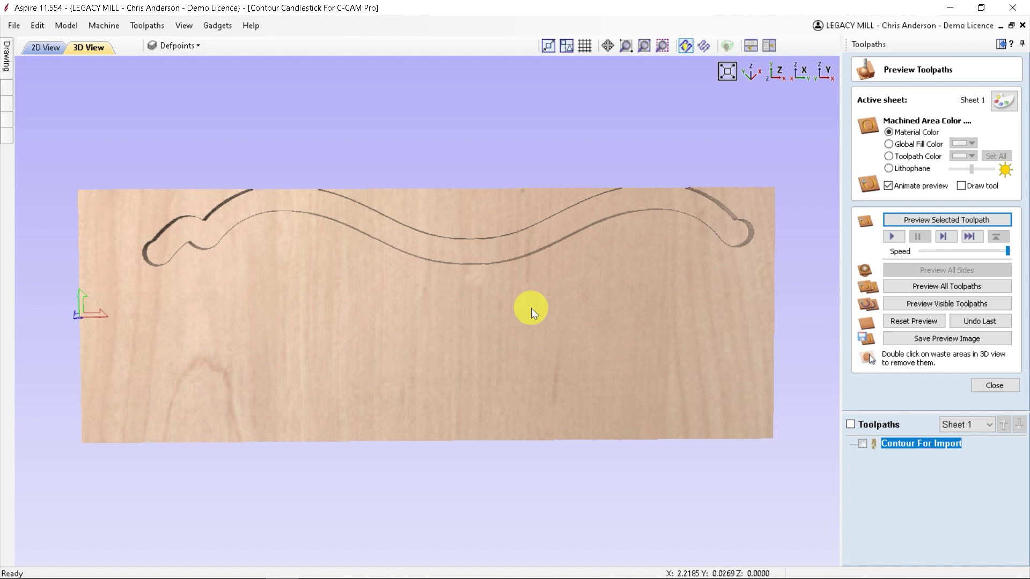
pyautogui.click(862, 444)
pyautogui.click(995, 386)
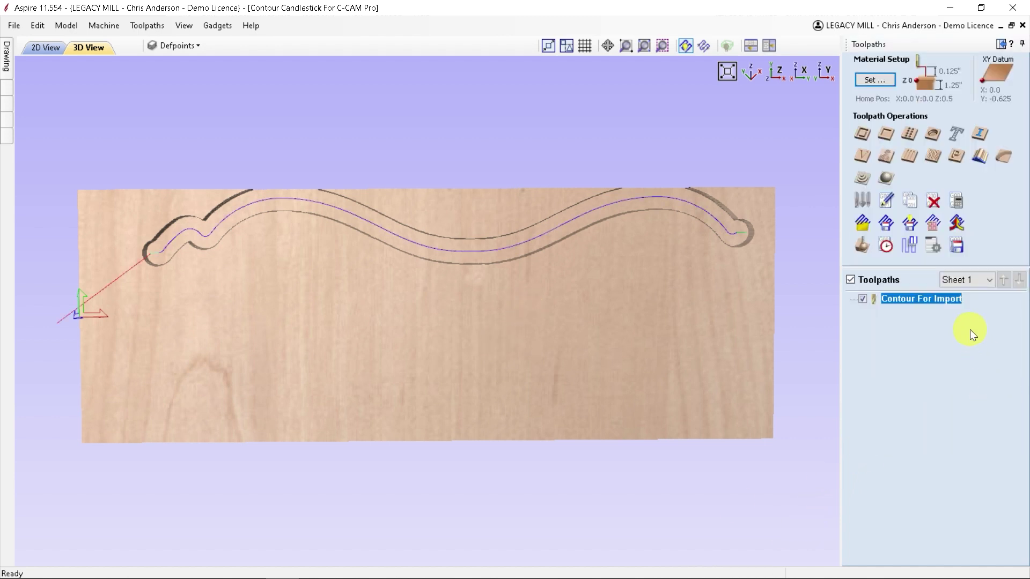
pyautogui.click(956, 245)
# Save the toolpath as Contour For Import.nc using the Legacy Turning Vector post processor, then return to CCAM Pro
pyautogui.click(937, 311)
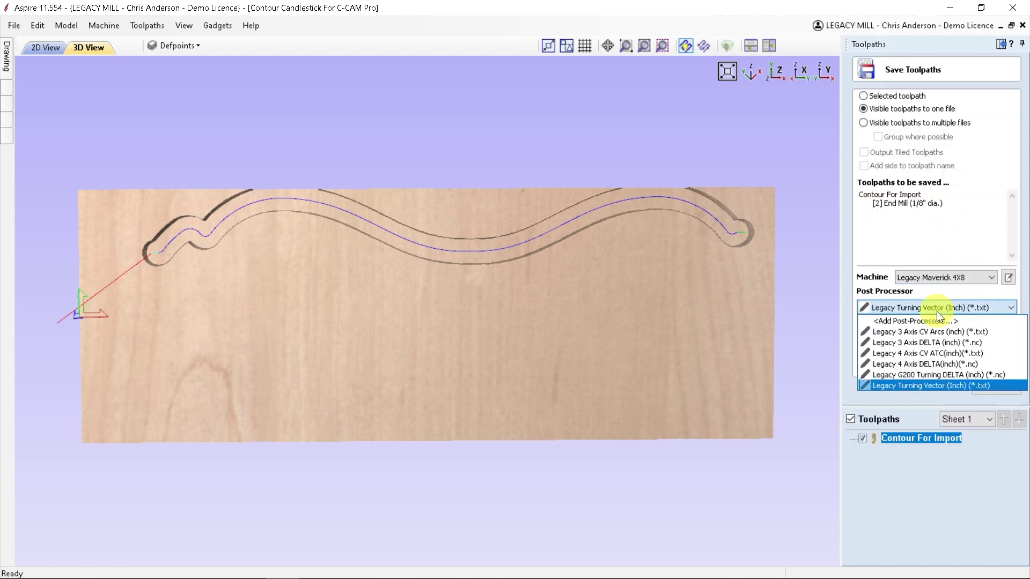
pyautogui.click(922, 384)
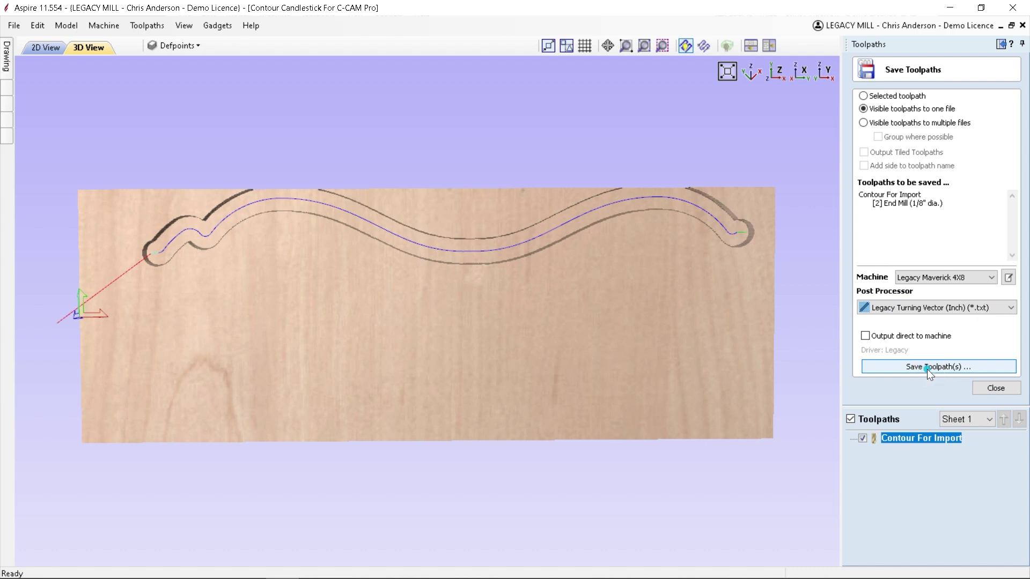
pyautogui.click(928, 368)
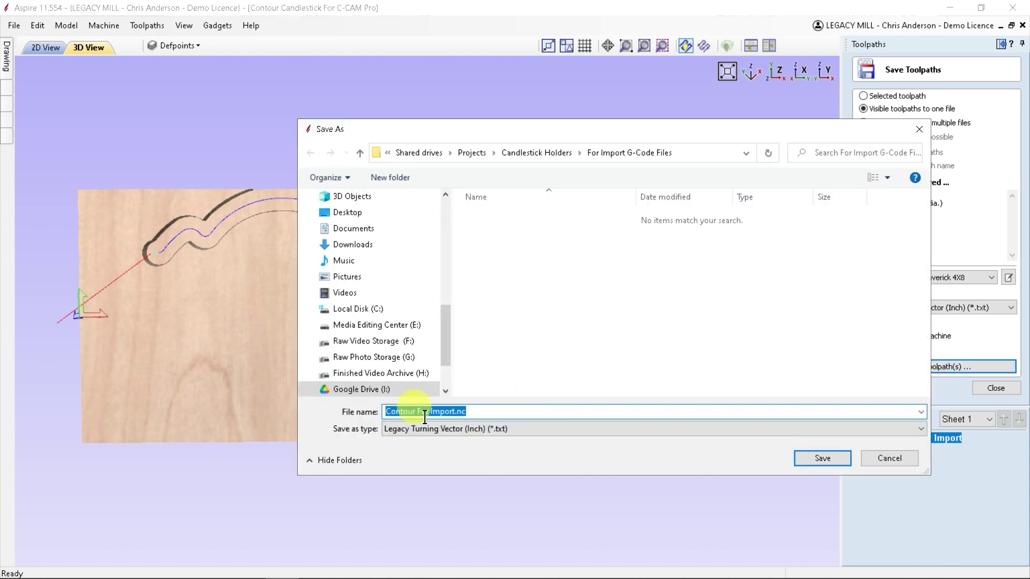
pyautogui.moveTo(382, 412); pyautogui.dragTo(469, 411)
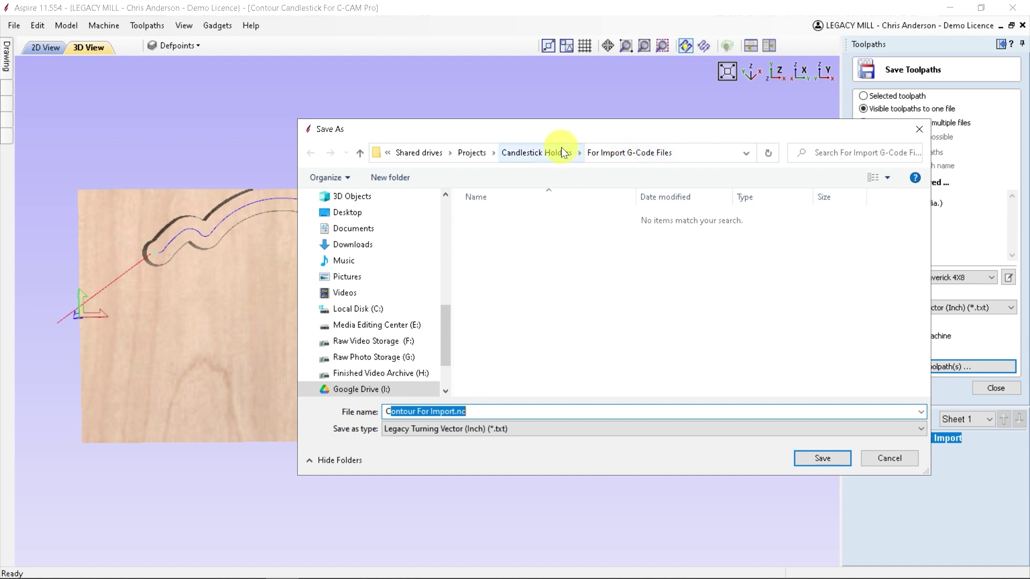
pyautogui.click(825, 460)
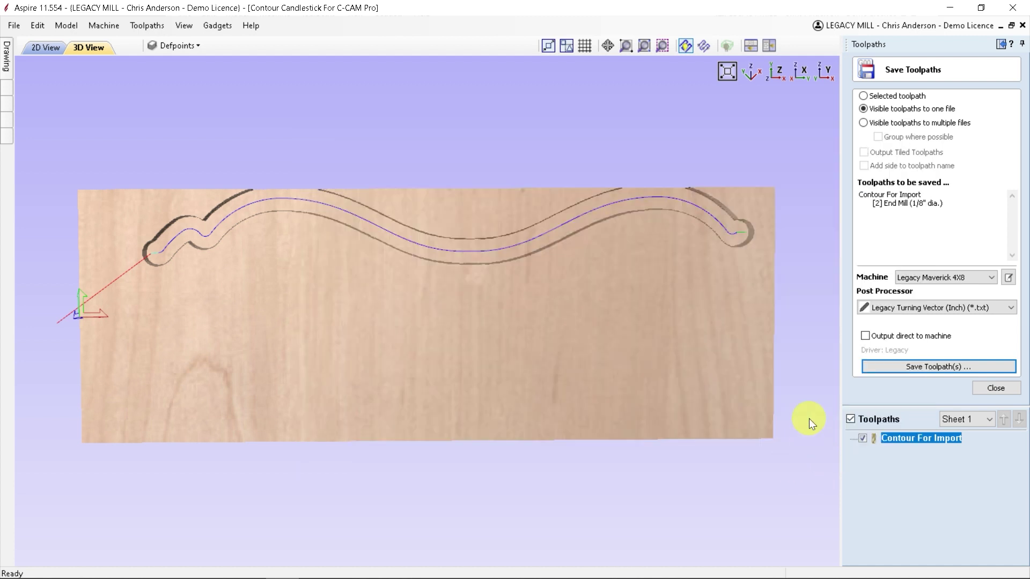
pyautogui.moveTo(306, 563)
pyautogui.click(248, 565)
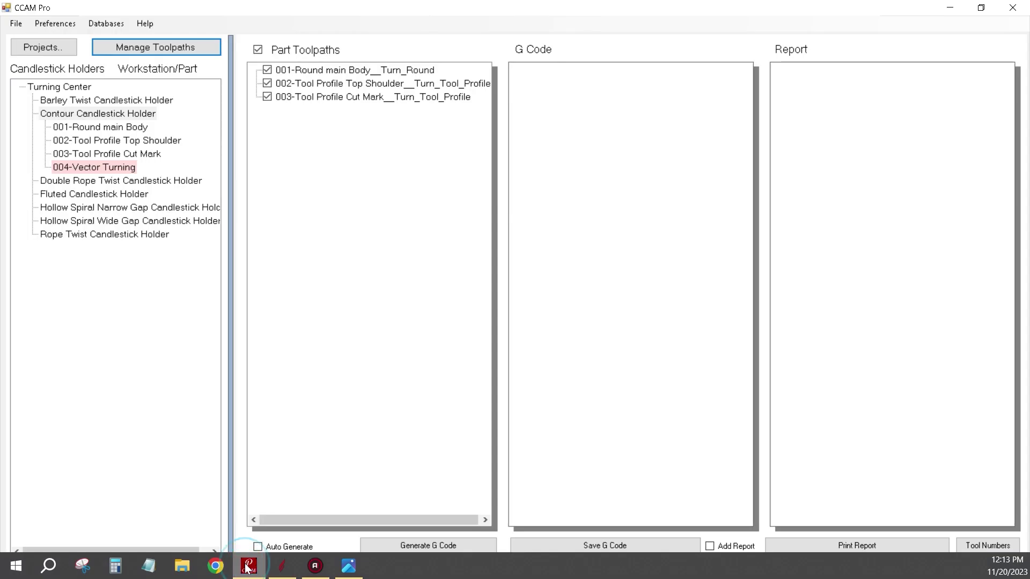
# Set 004-Vector Turning's G-code file to Contour For Import.nc from For Import G-Code Files
pyautogui.doubleClick(101, 167)
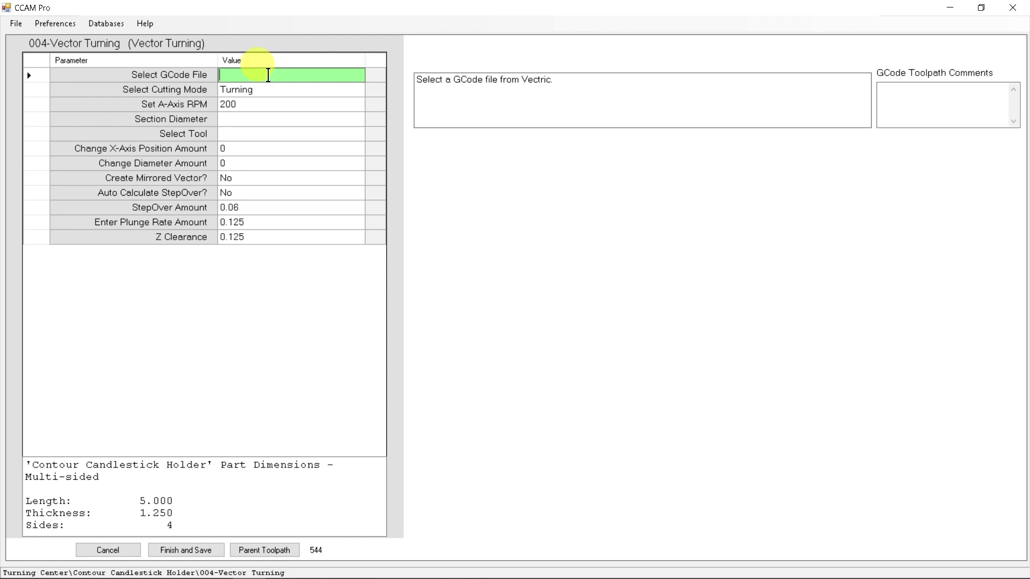
pyautogui.click(265, 74)
pyautogui.scroll(3, 81, 177)
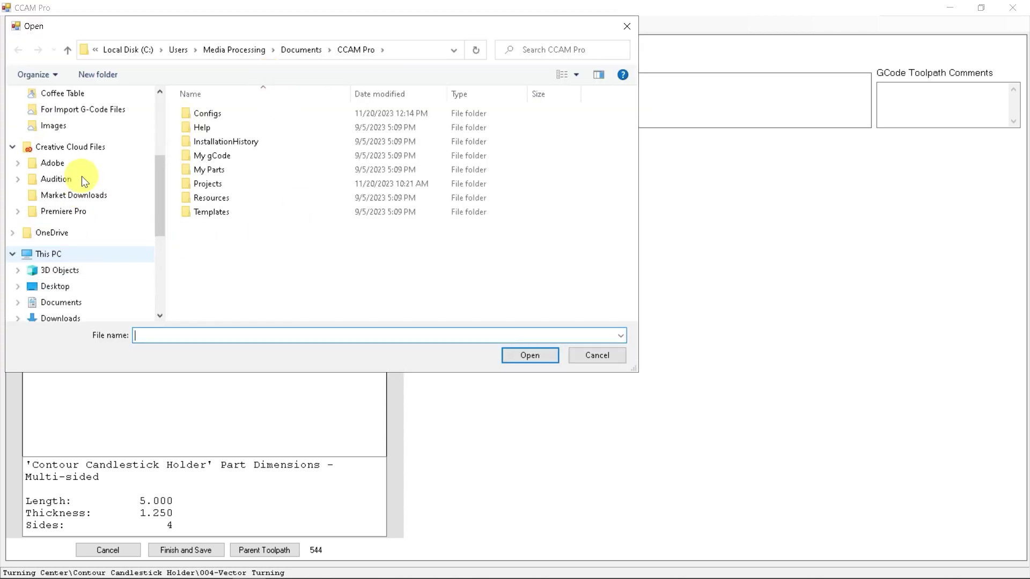
pyautogui.click(59, 157)
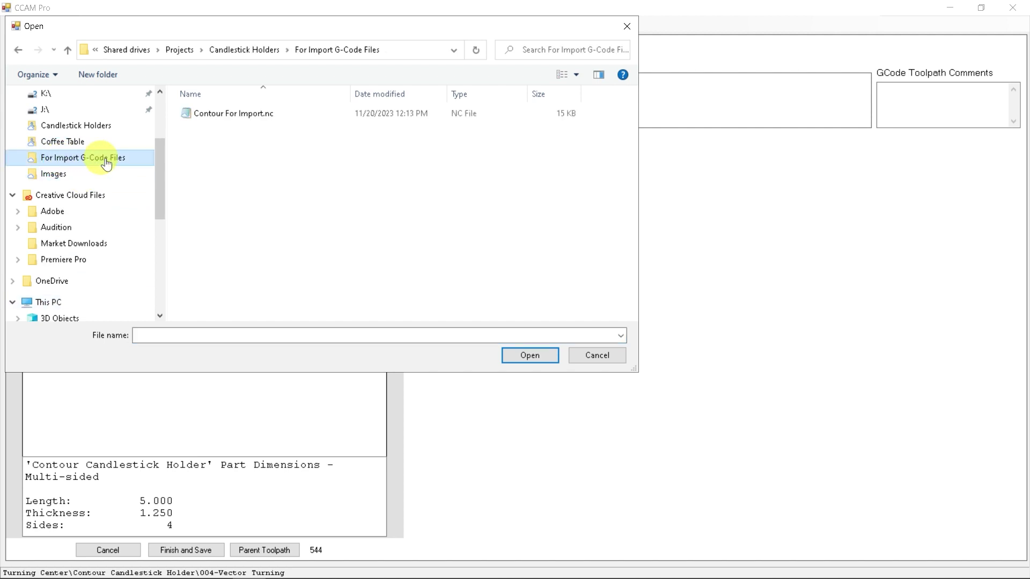
pyautogui.click(235, 113)
pyautogui.click(538, 354)
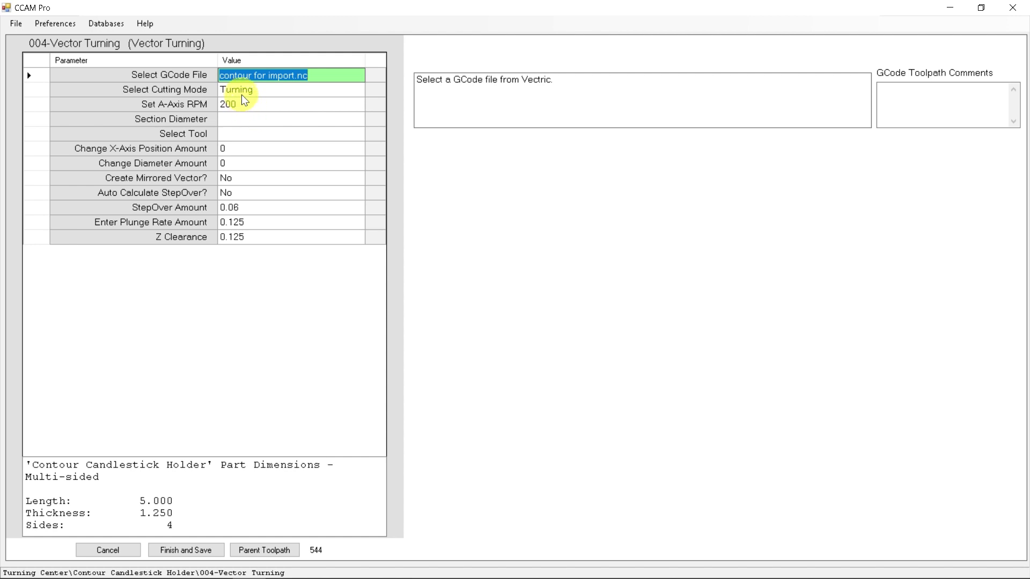
# Enter 1.035 as the Section Diameter, checked against the Contour Design drawing's 1.0350 in
pyautogui.click(237, 119)
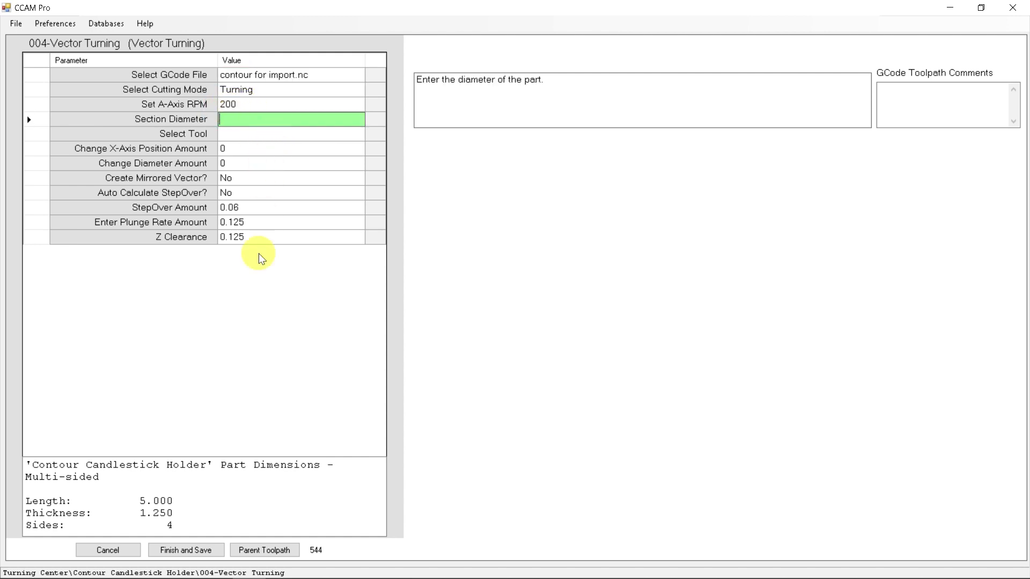
pyautogui.moveTo(324, 574)
pyautogui.click(348, 566)
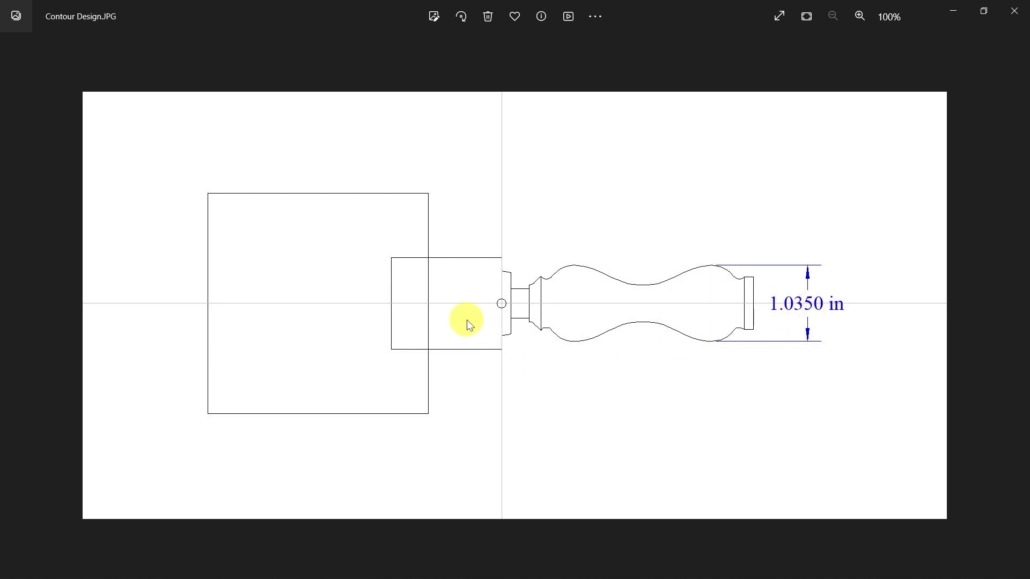
pyautogui.hotkey('alt', 'Tab')
pyautogui.click(200, 122)
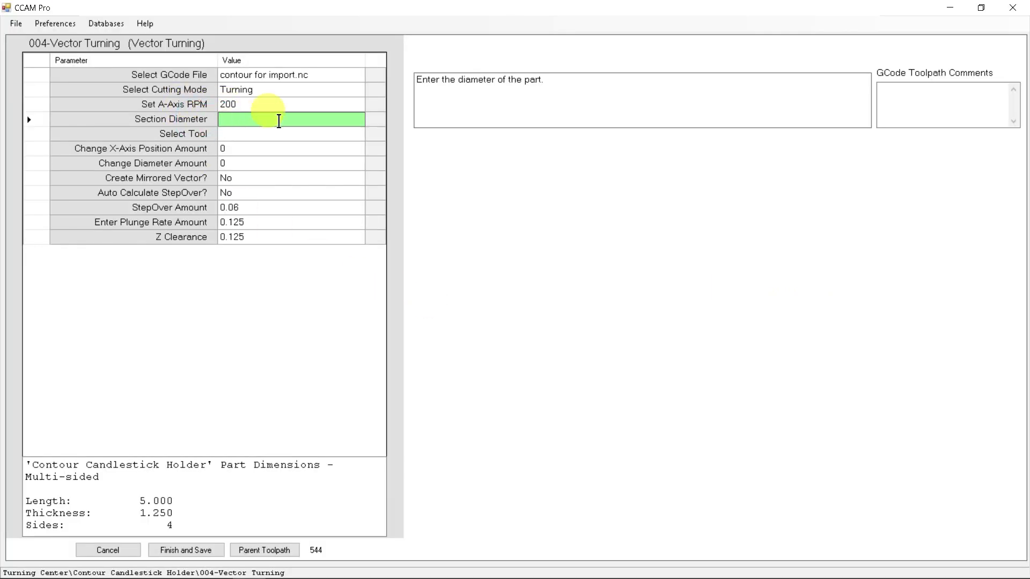
pyautogui.write('1.03')
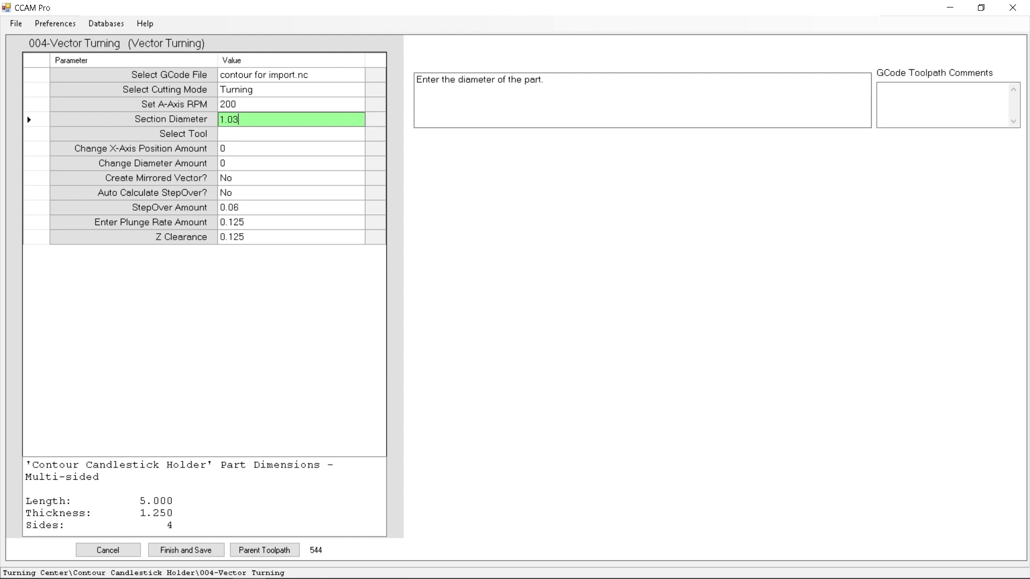
pyautogui.write('5')
# Assign the Tapered Ball Nose 0.125 Dia 0.25 Shaft as tool 3 and save the toolpath
pyautogui.click(260, 133)
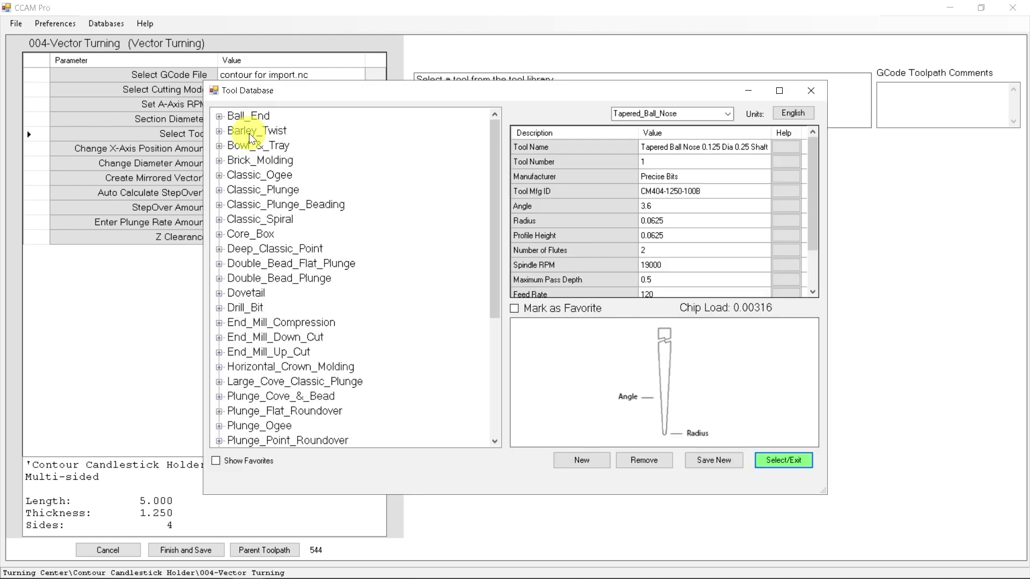
pyautogui.scroll(-4, 258, 248)
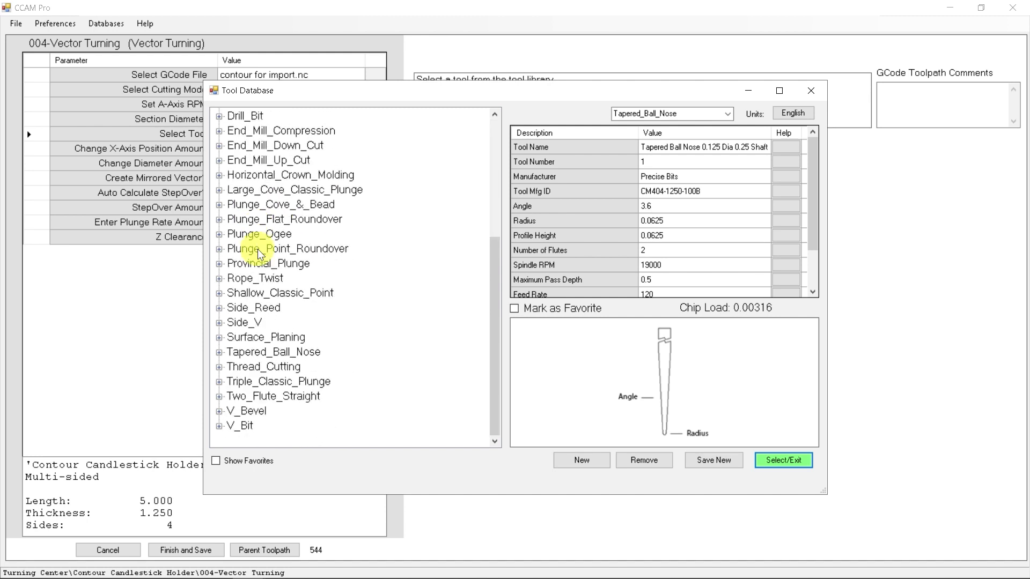
pyautogui.click(220, 353)
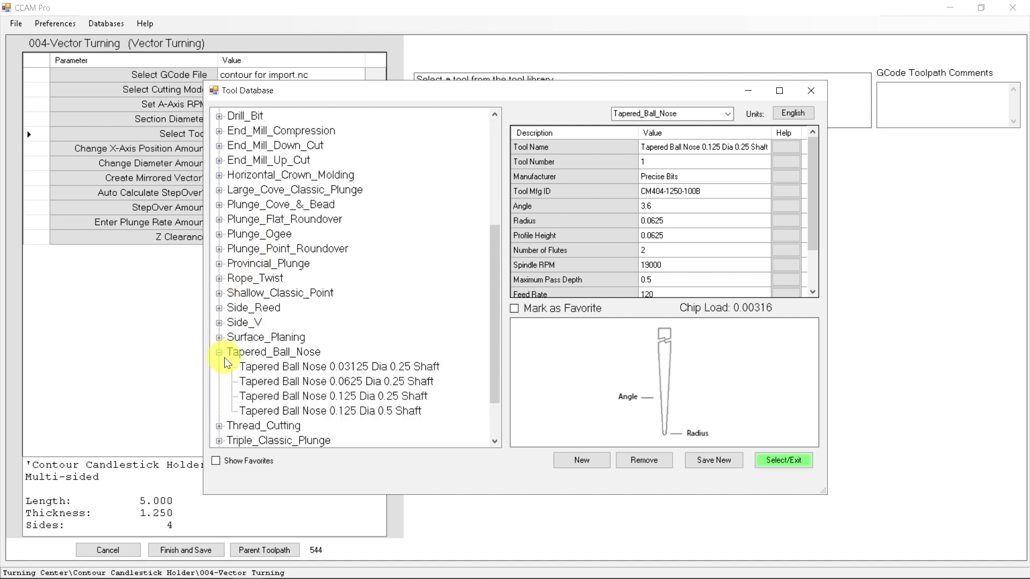
pyautogui.click(362, 397)
pyautogui.click(788, 462)
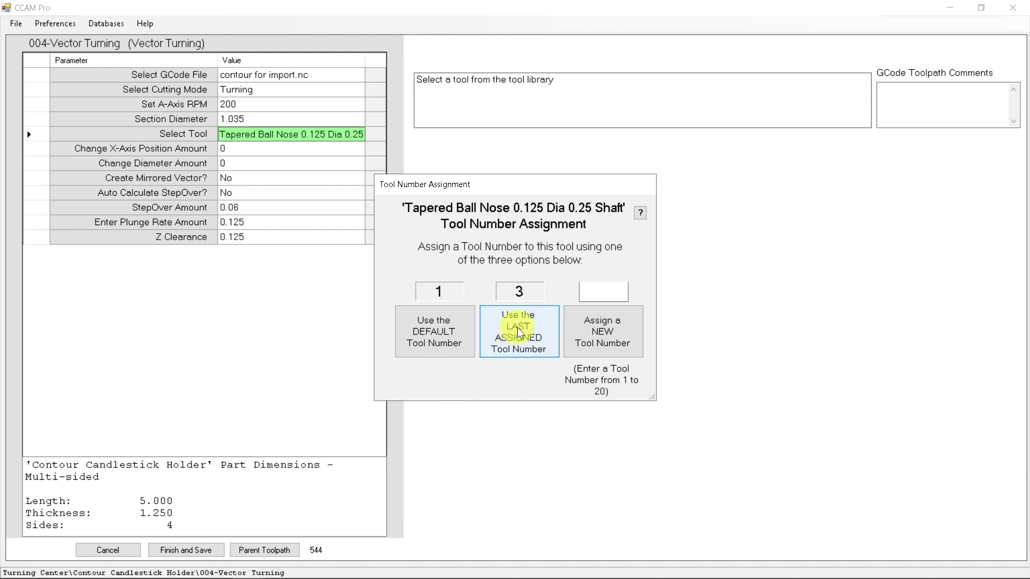
pyautogui.click(519, 332)
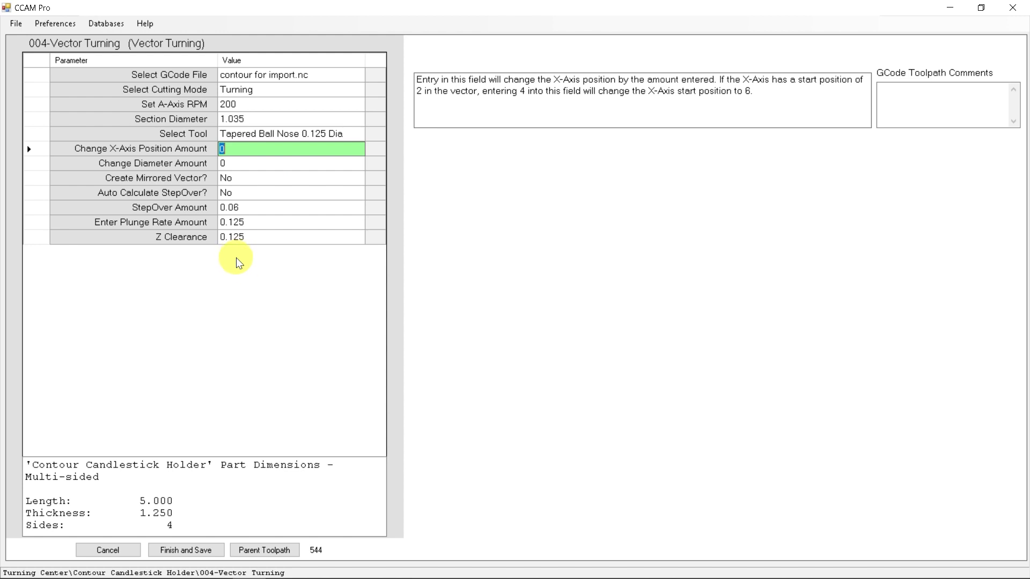
pyautogui.click(185, 550)
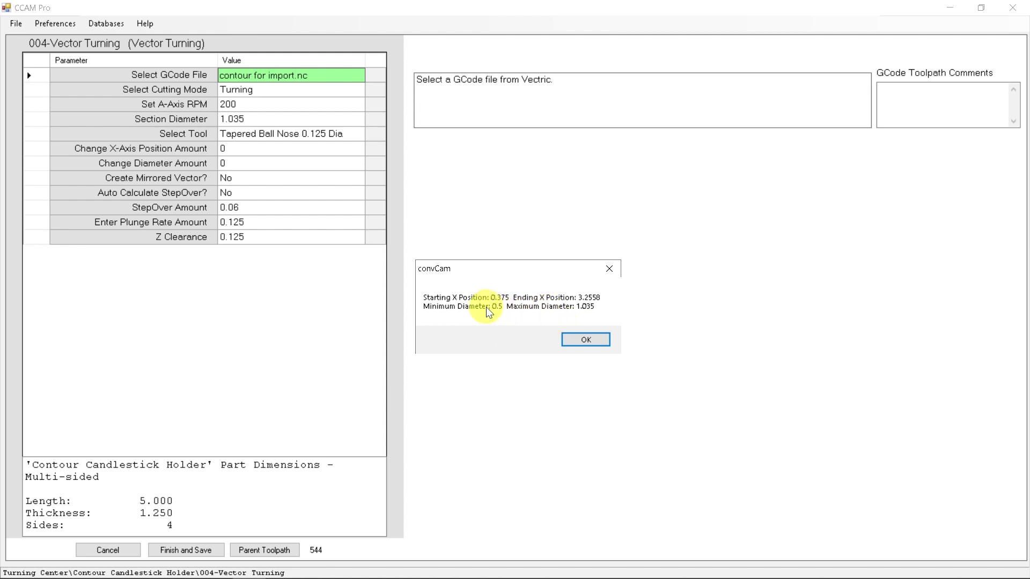
# Accept the convCam summary of contour positions and diameters (0.5 to 1.035)
pyautogui.click(575, 340)
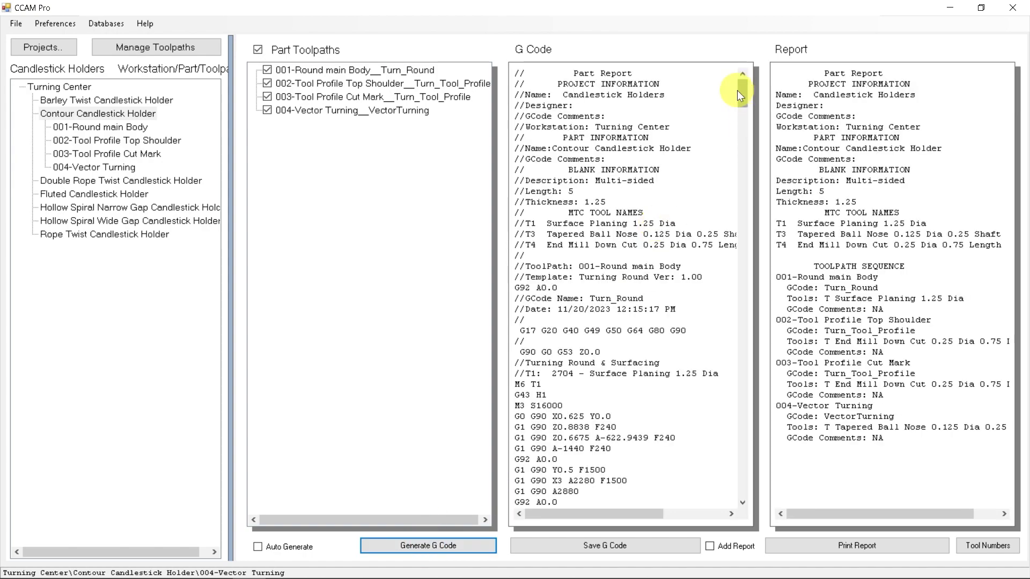
# Review the combined G code, then bring up the Contour Design.JPG drawing in Photos
pyautogui.moveTo(740, 89)
pyautogui.mouseDown()
pyautogui.moveTo(759, 216)
pyautogui.moveTo(761, 414)
pyautogui.moveTo(746, 495)
pyautogui.moveTo(761, 142)
pyautogui.moveTo(743, 84)
pyautogui.mouseUp()
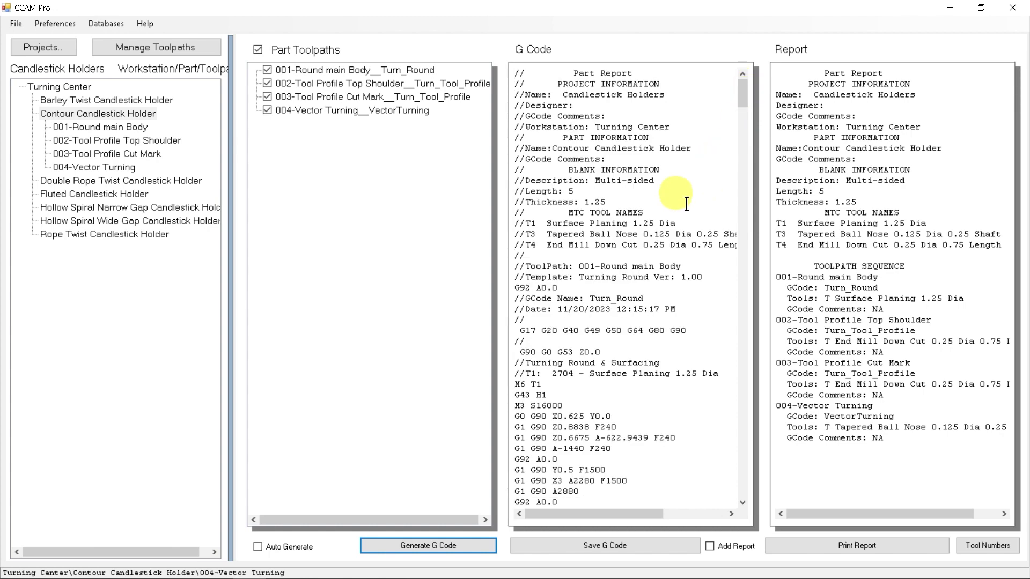
pyautogui.hotkey('alt', 'Tab')
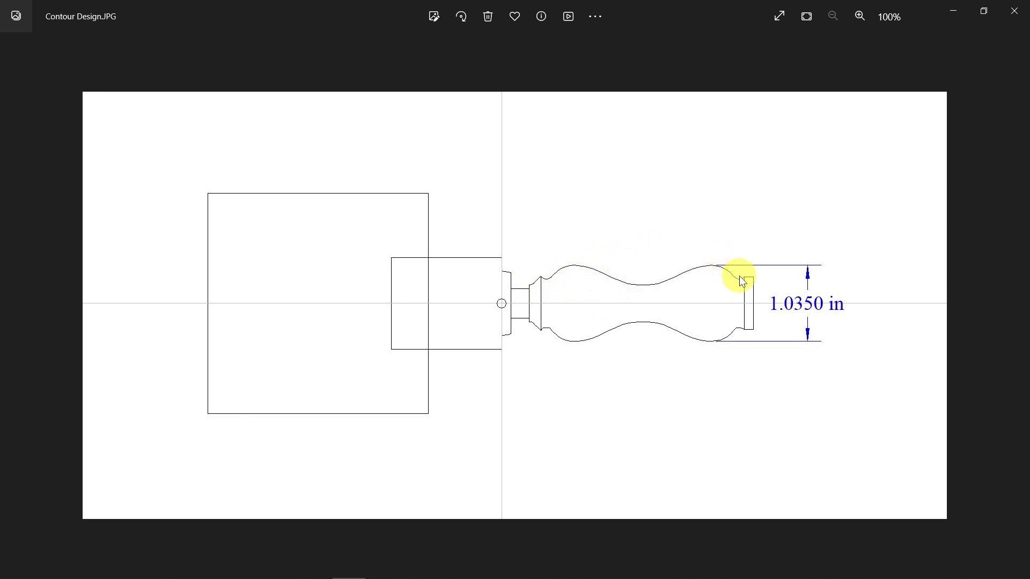
# Bring CCAM Pro back to the front from the taskbar, showing the four-toolpath G code
pyautogui.moveTo(343, 566)
pyautogui.click(267, 567)
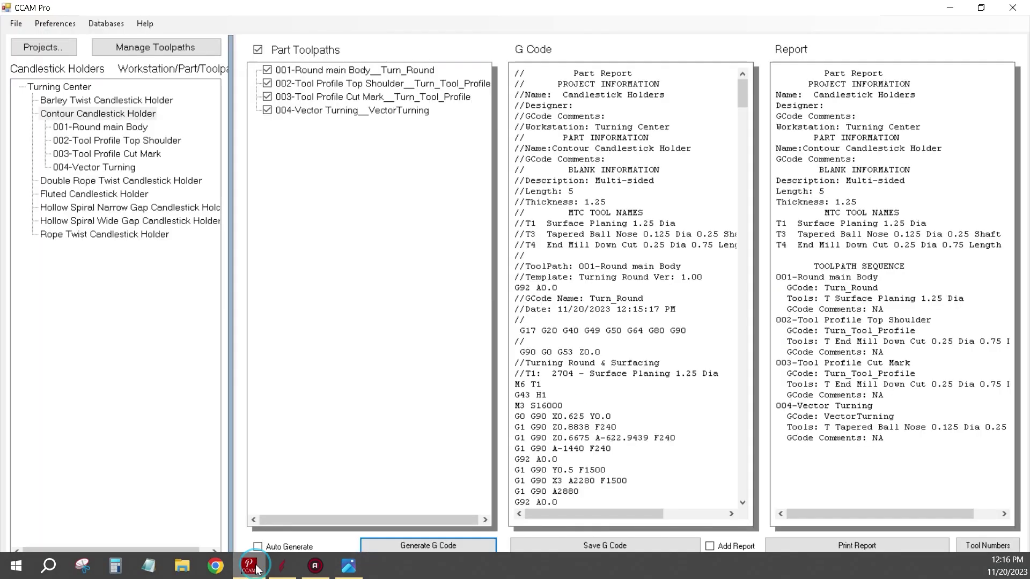